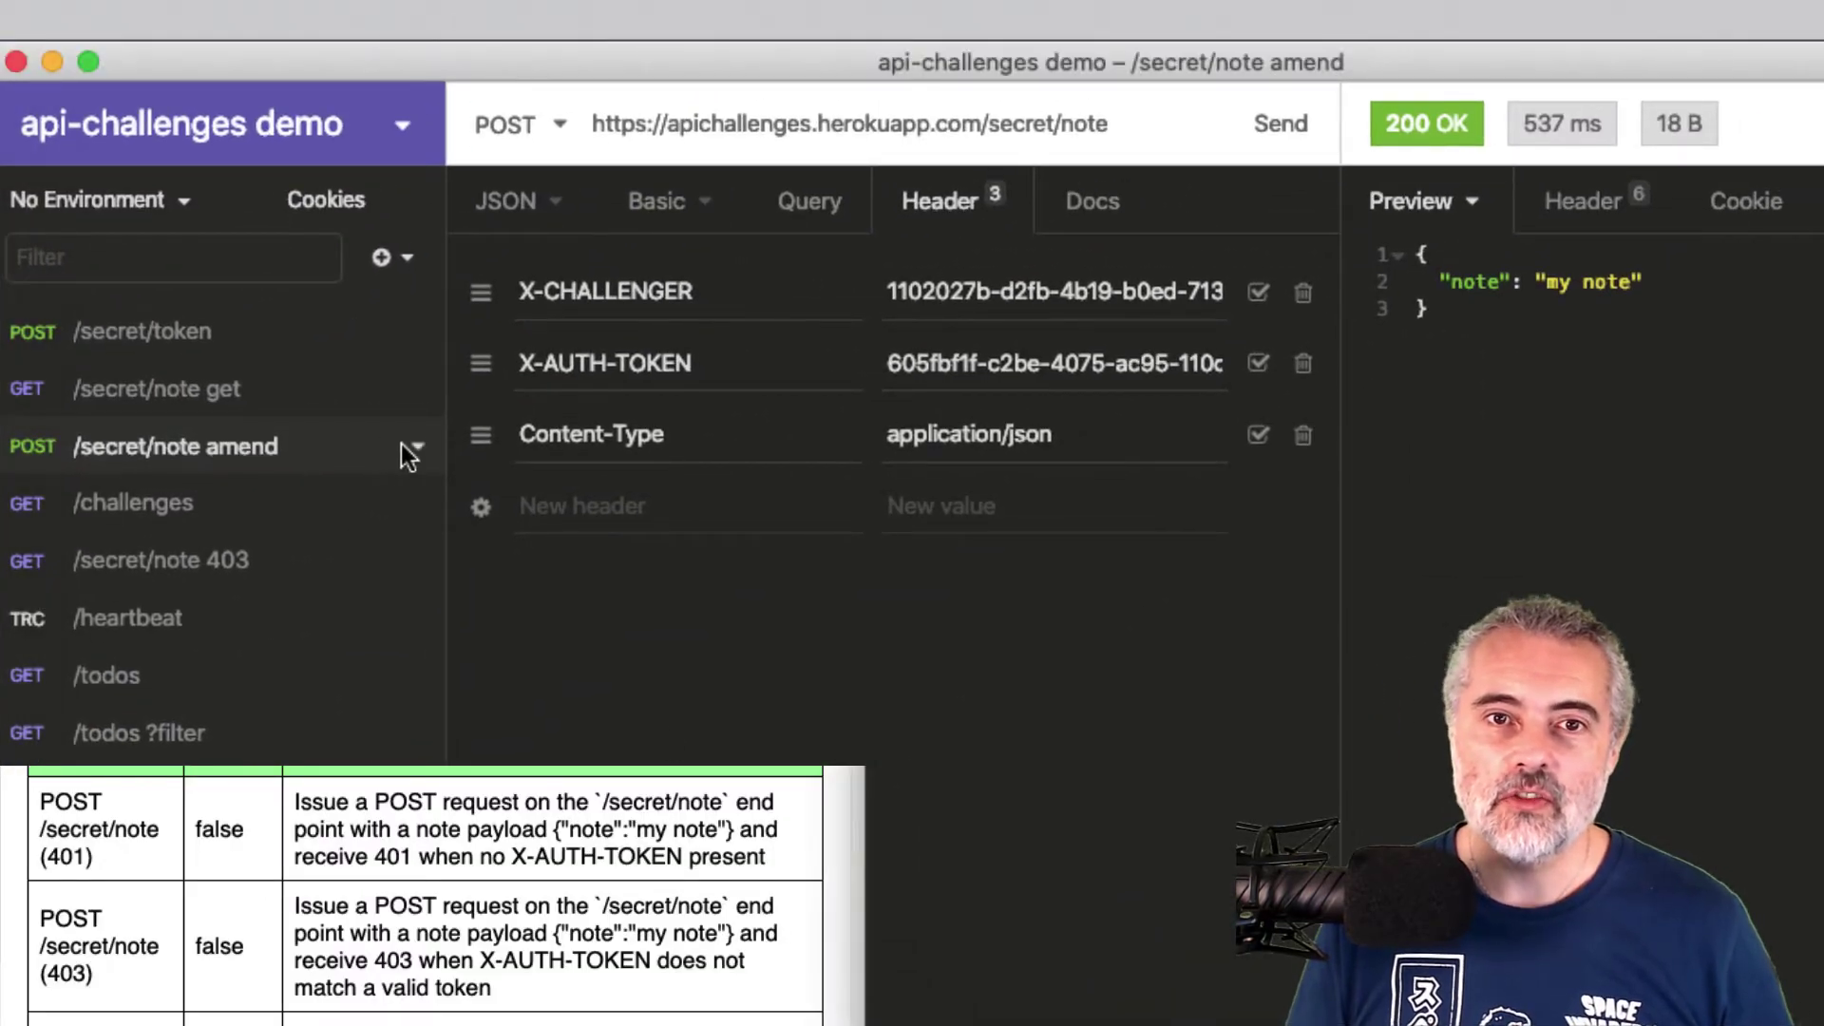
Step: Duplicate the /secret/note amend request under the new name '/secret/note invalid'
left_click(415, 446)
left_click(319, 522)
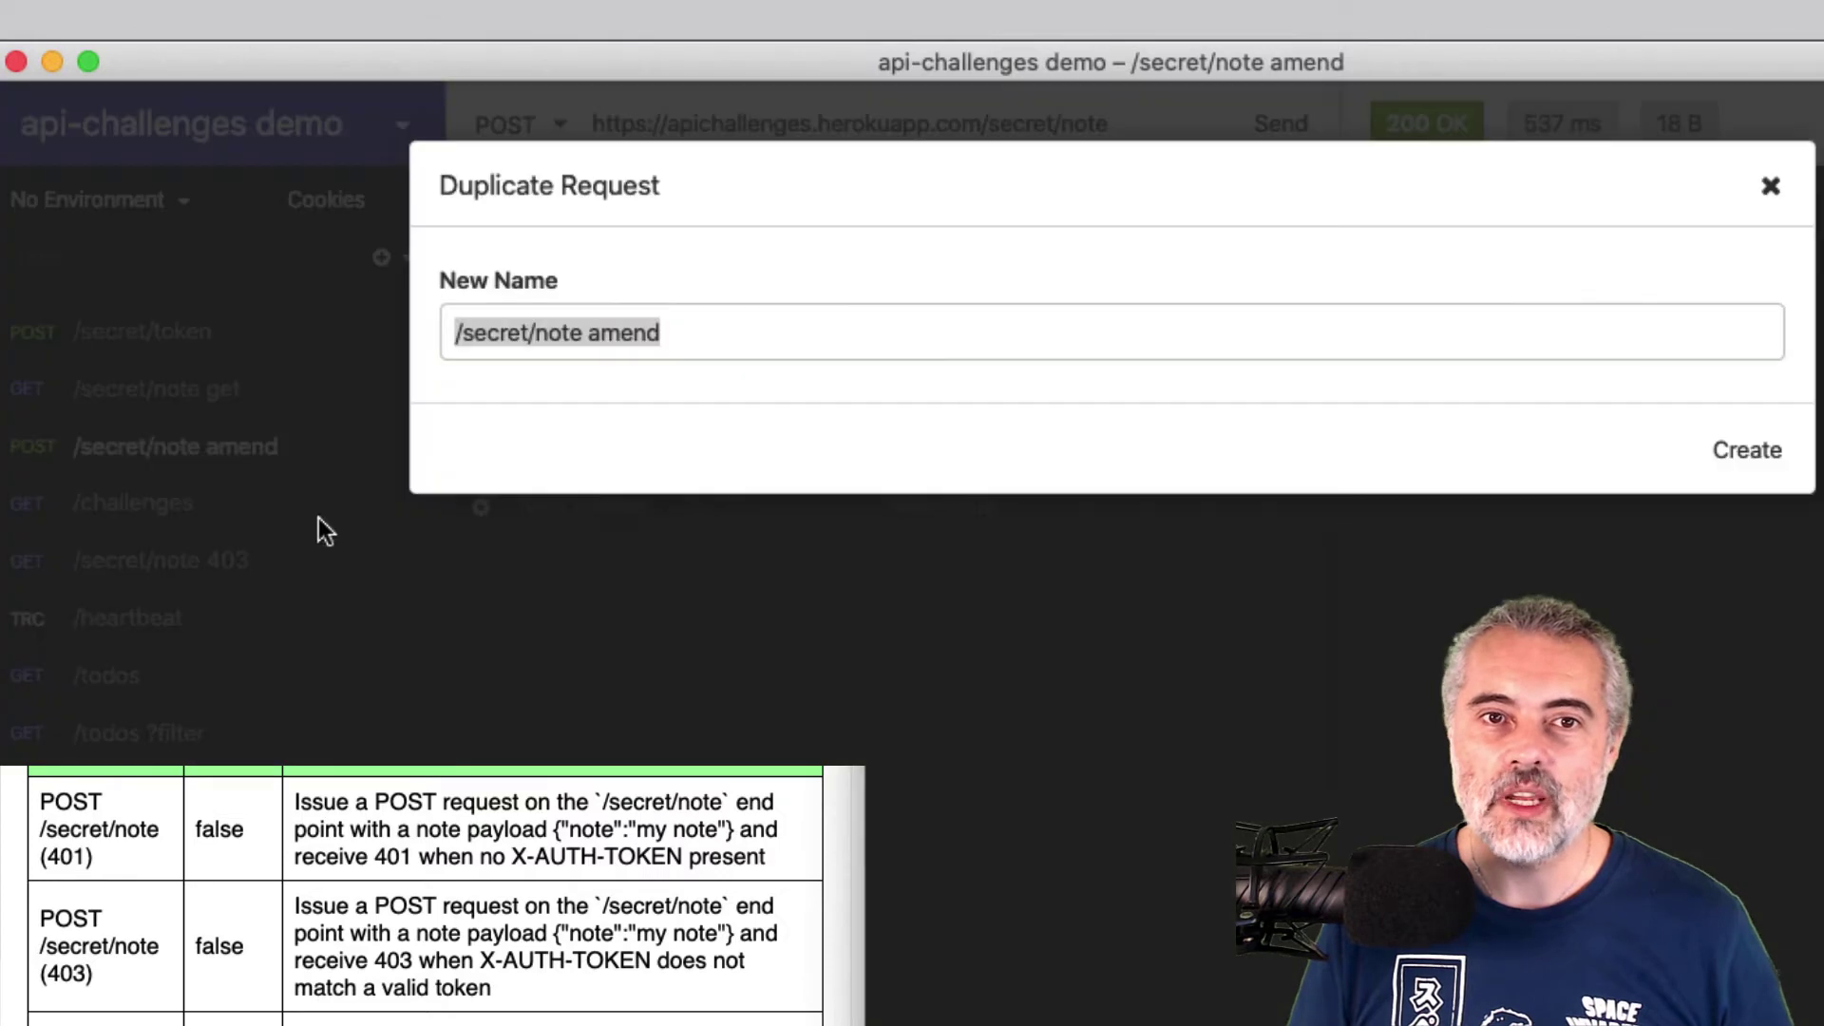
double_click(627, 336)
type("i")
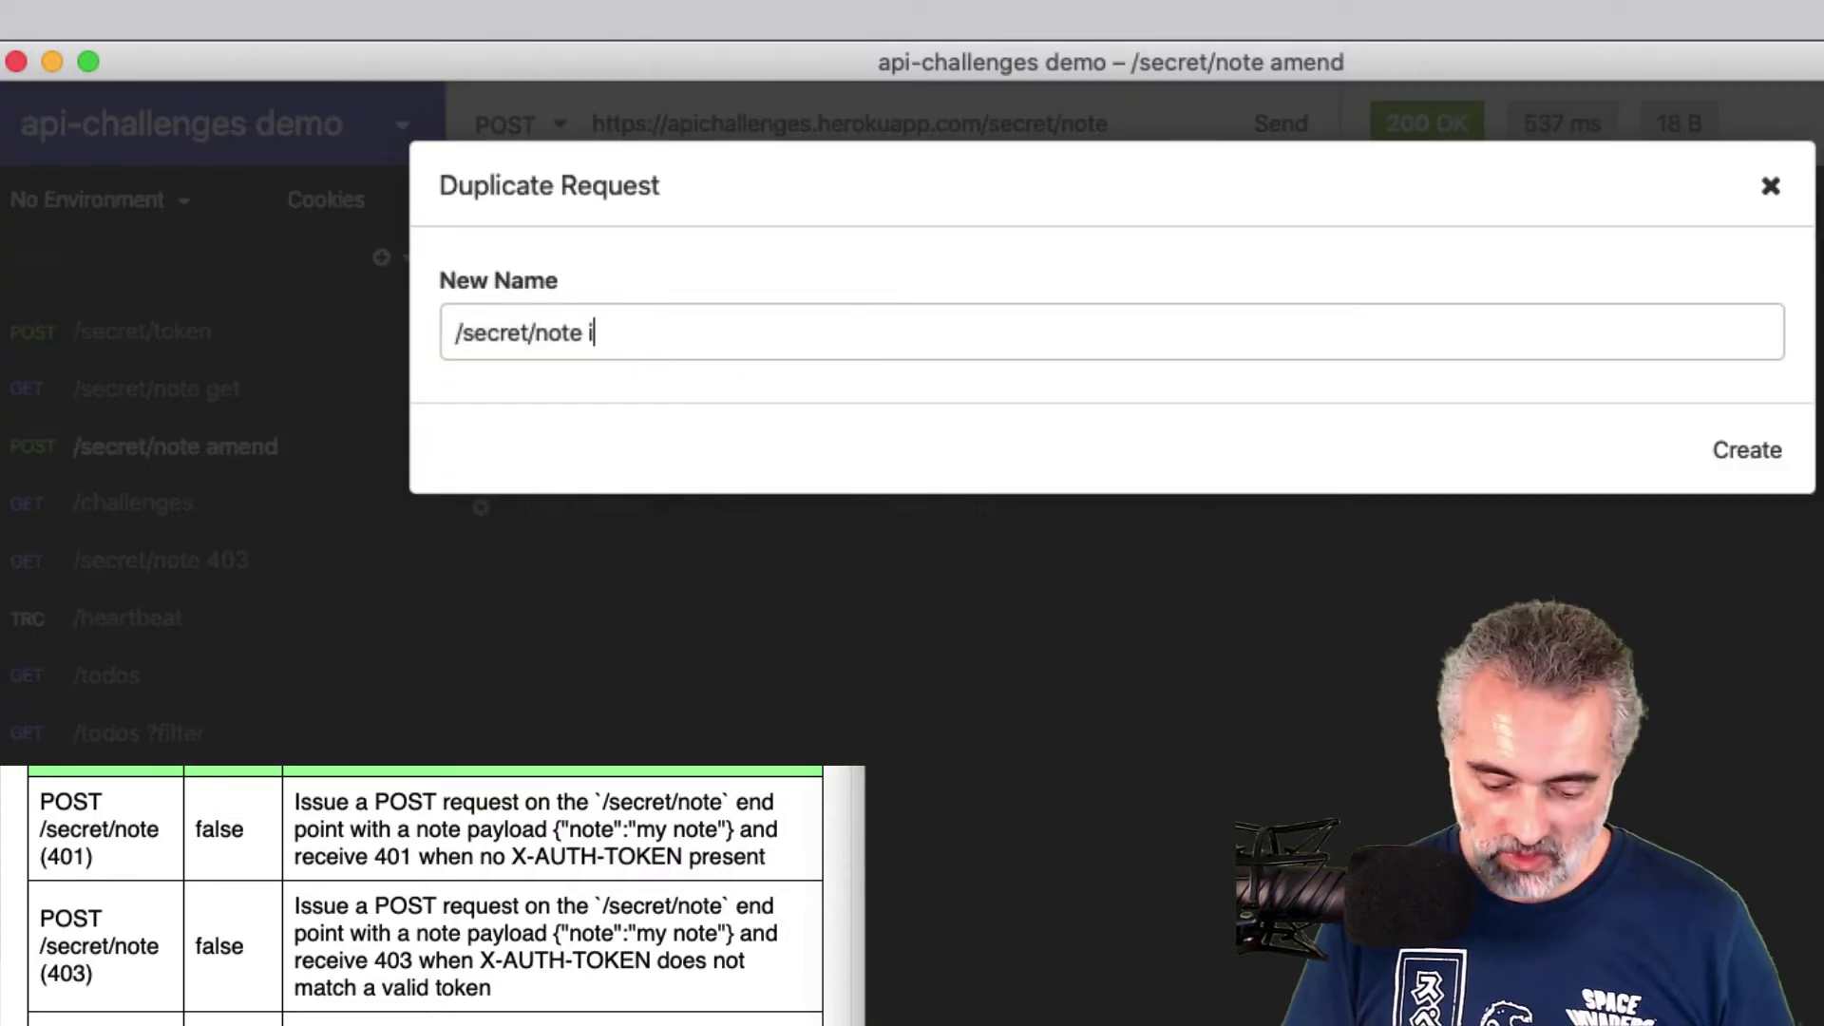
type("nvalid")
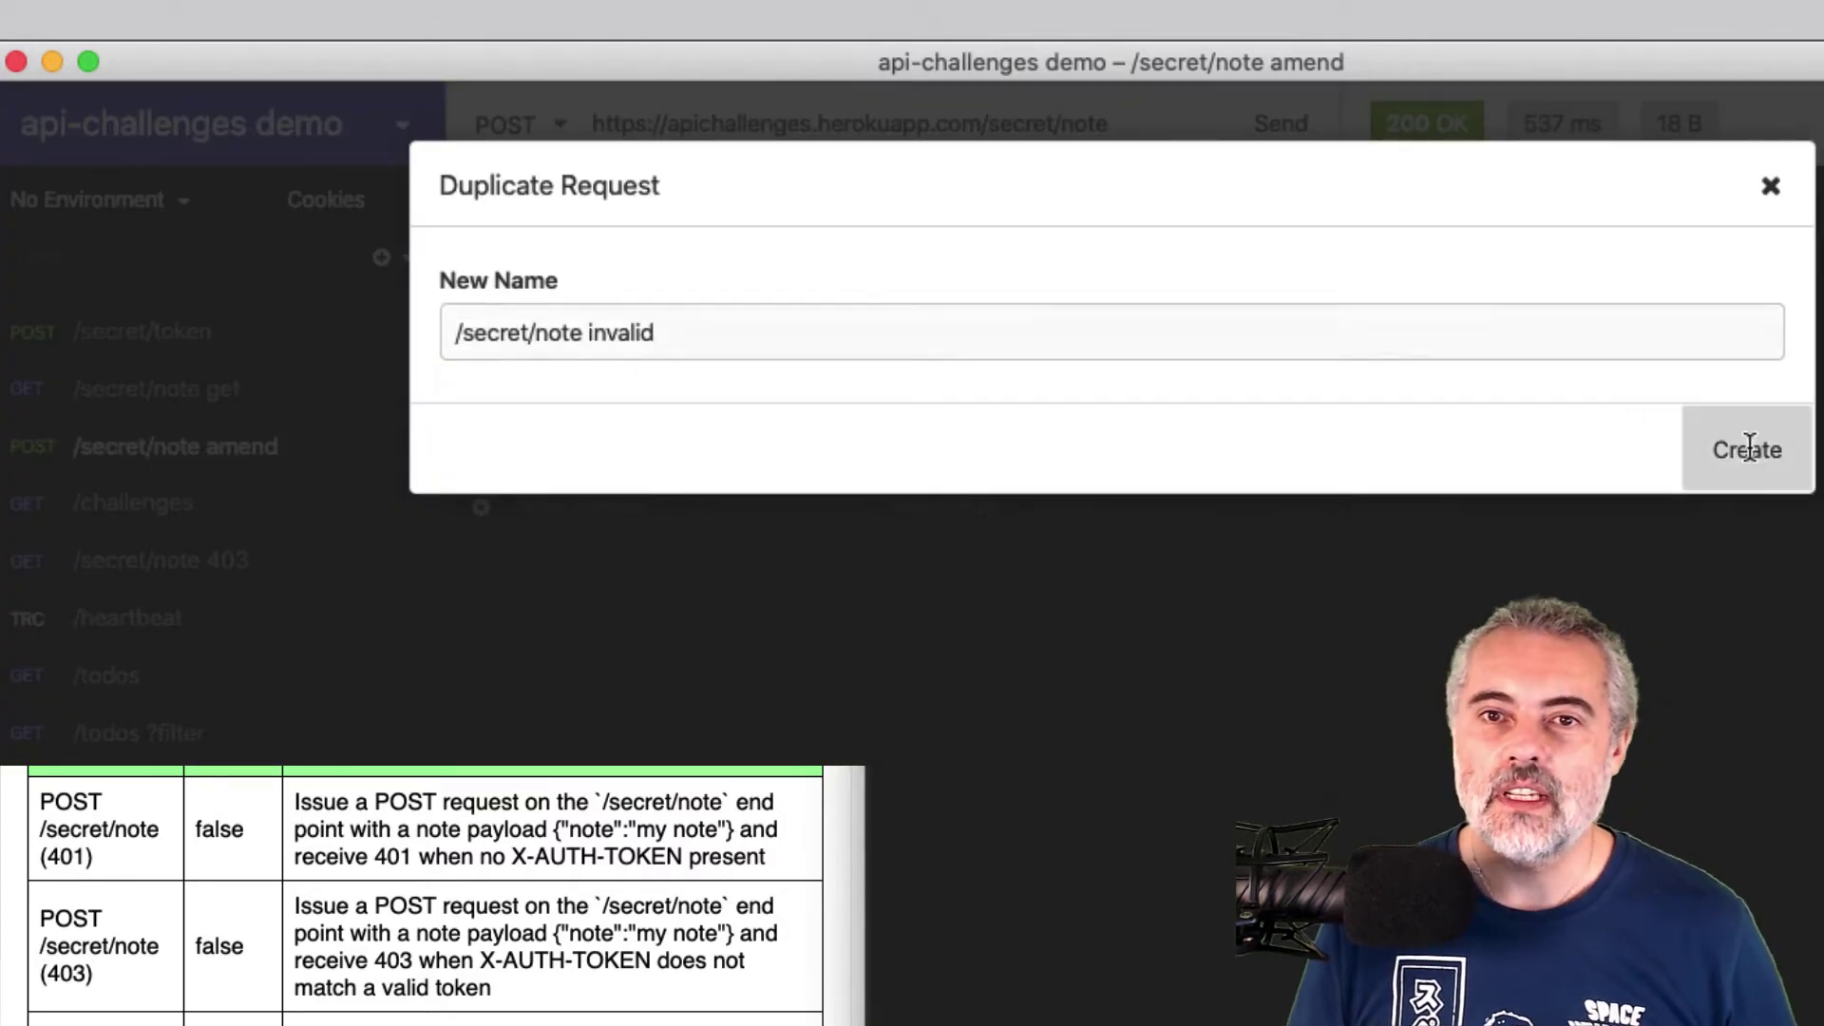
left_click(1749, 449)
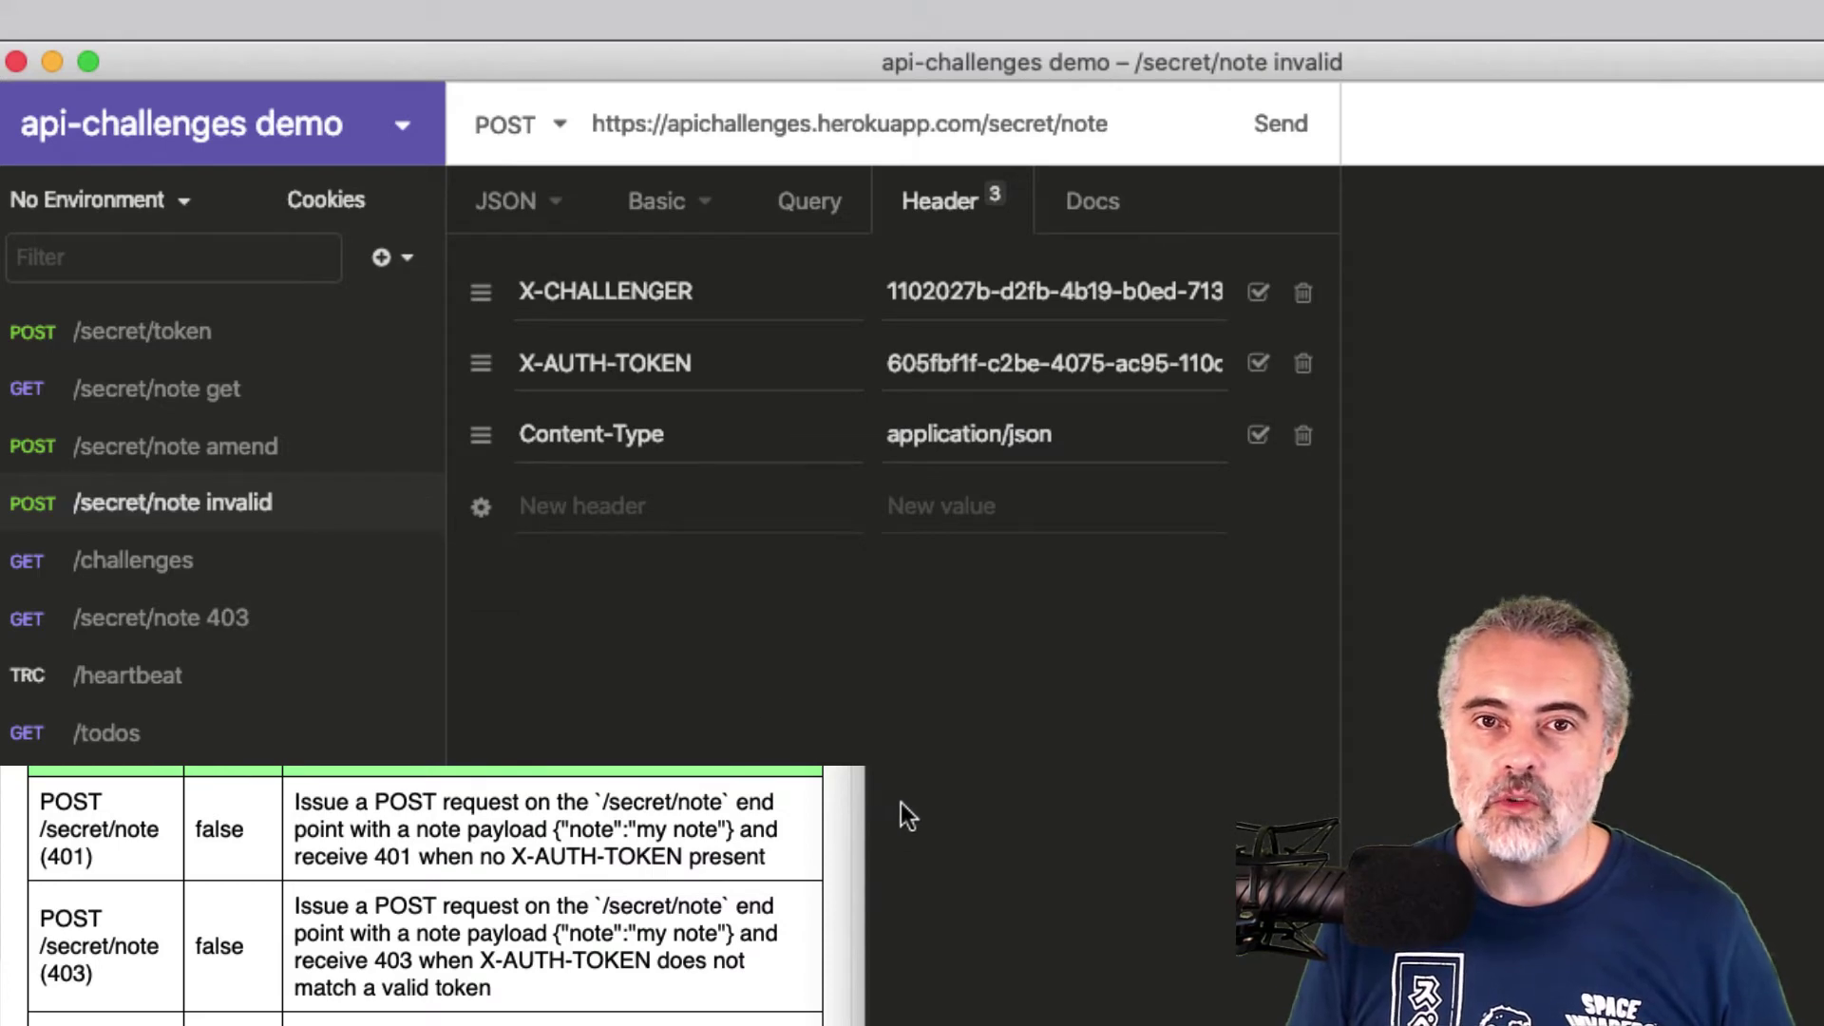
Step: Send the request with the X-AUTH-TOKEN header disabled, getting 401 Unauthorized
left_click(512, 213)
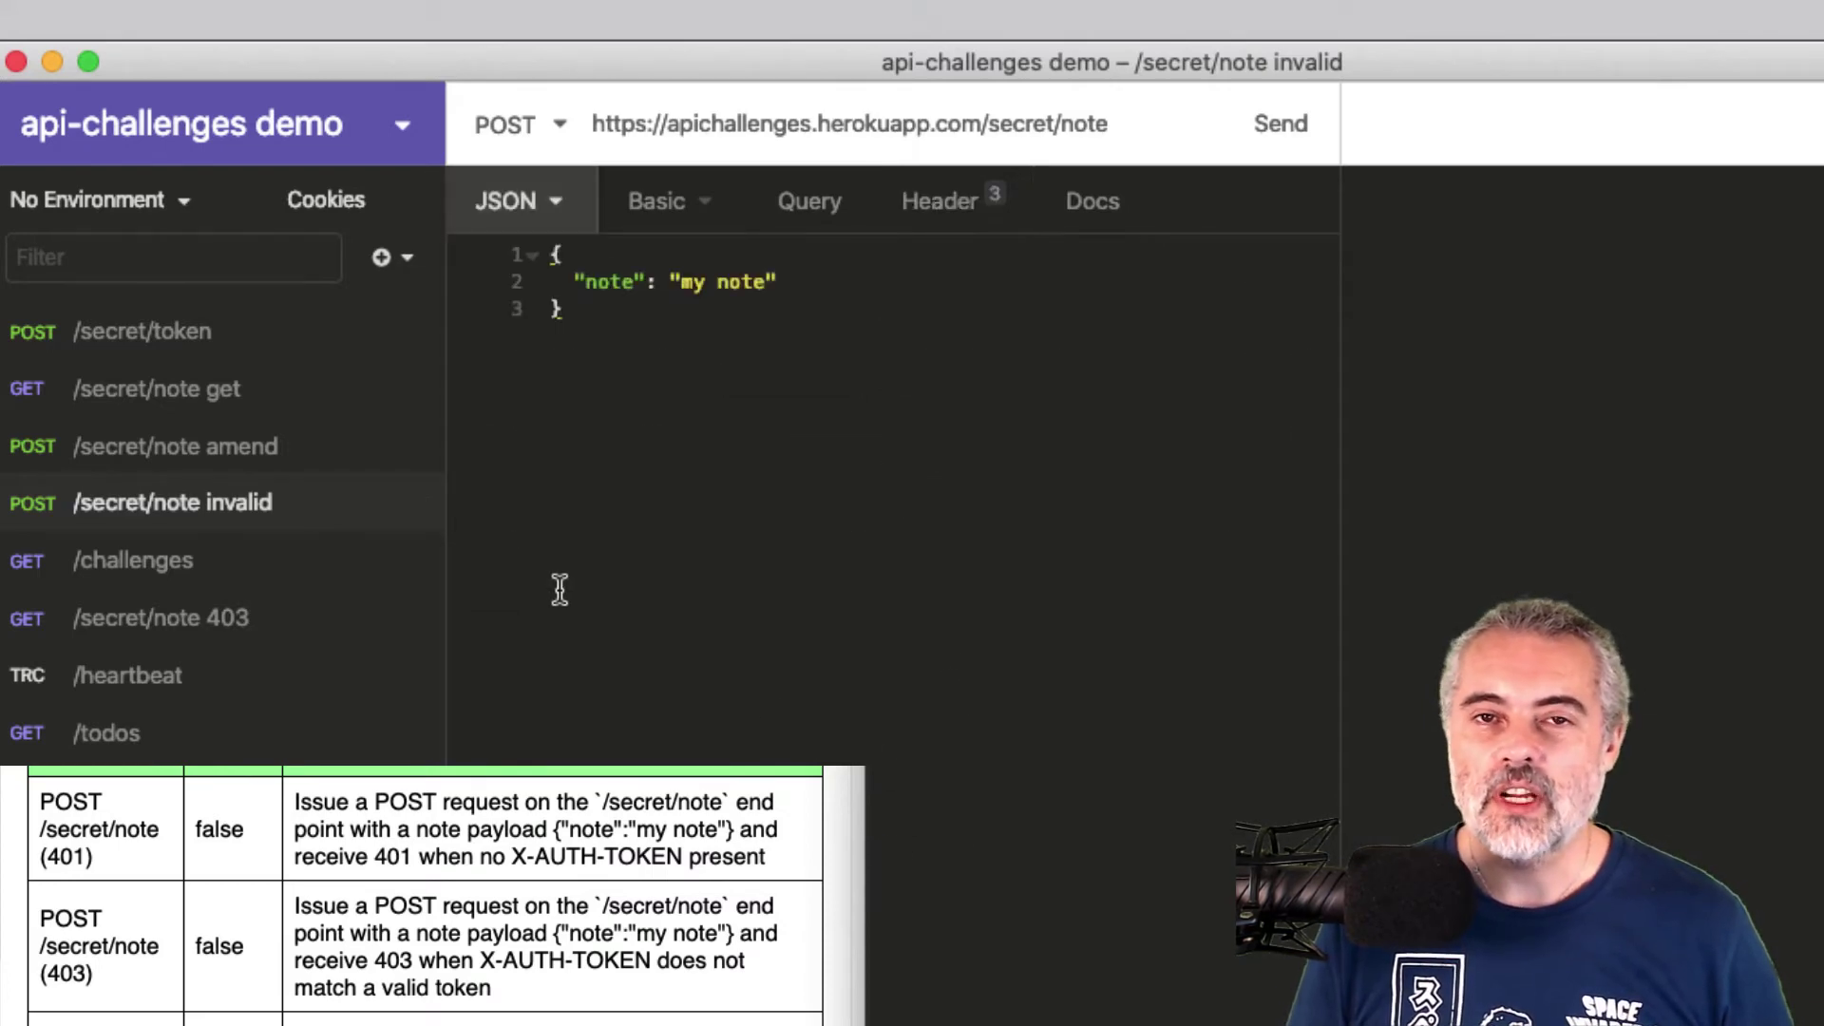
left_click(945, 204)
left_click(1263, 368)
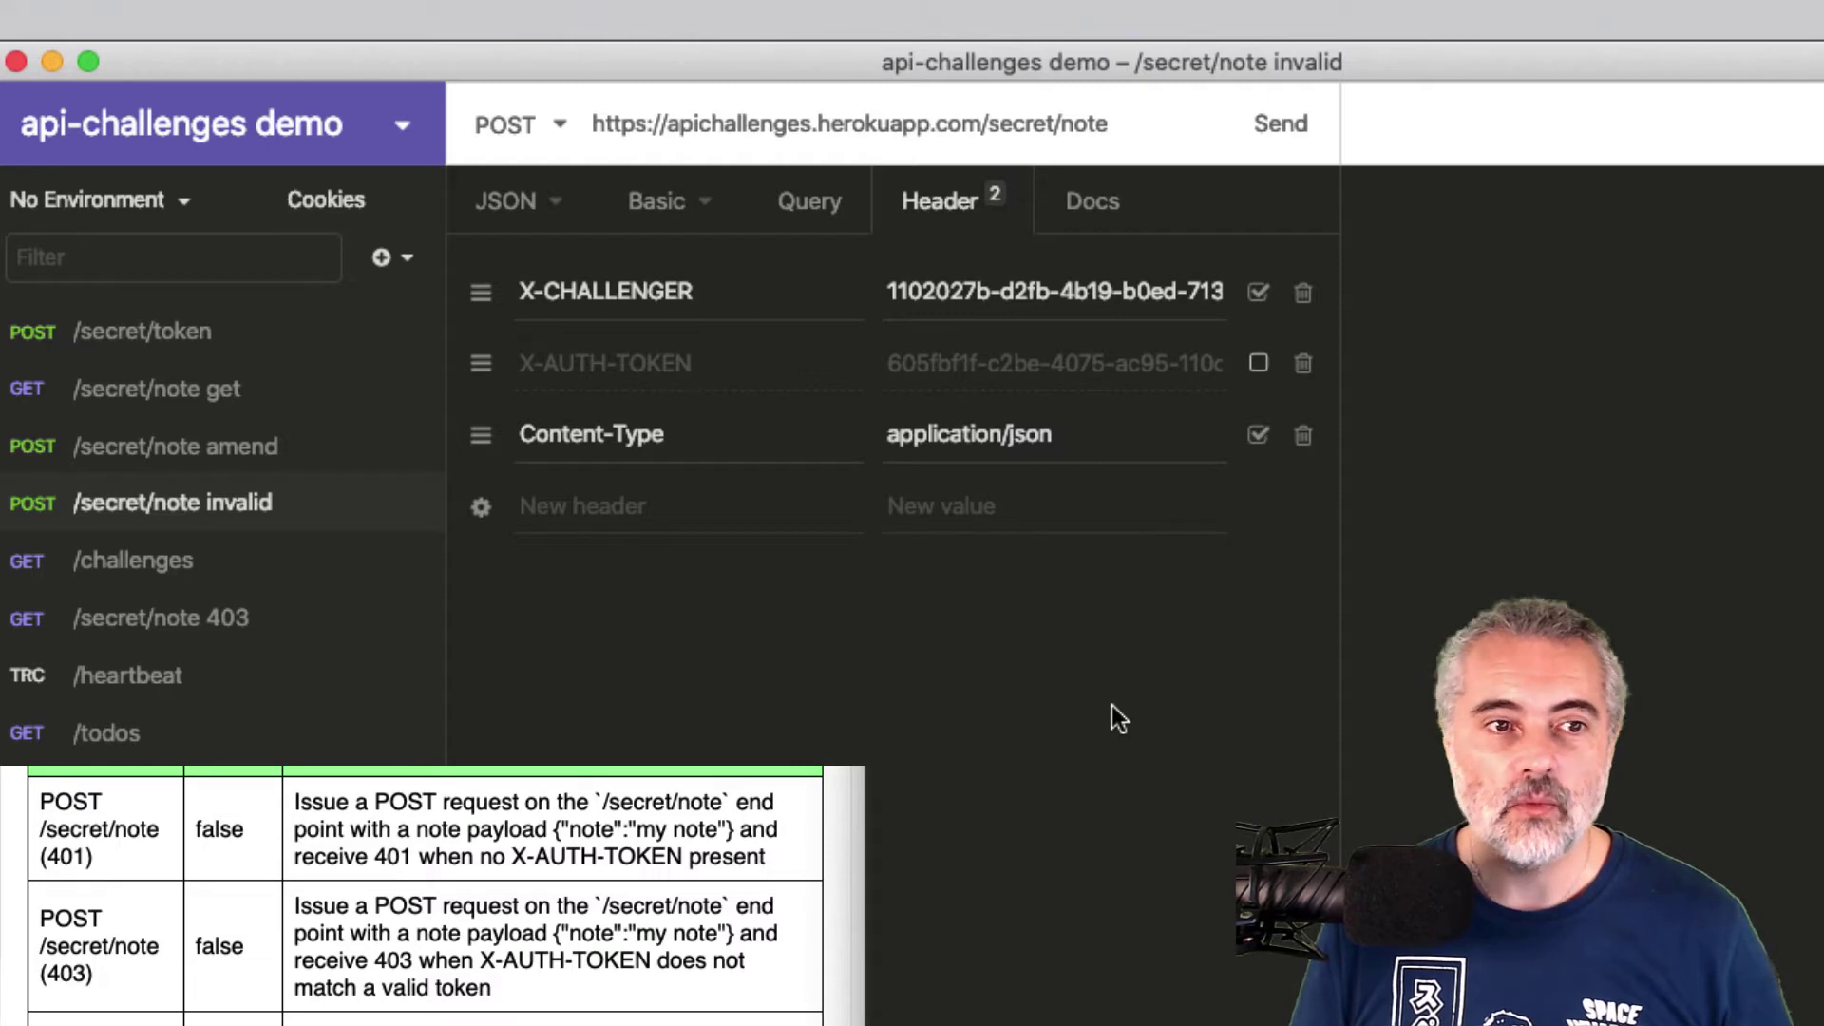
left_click(1278, 133)
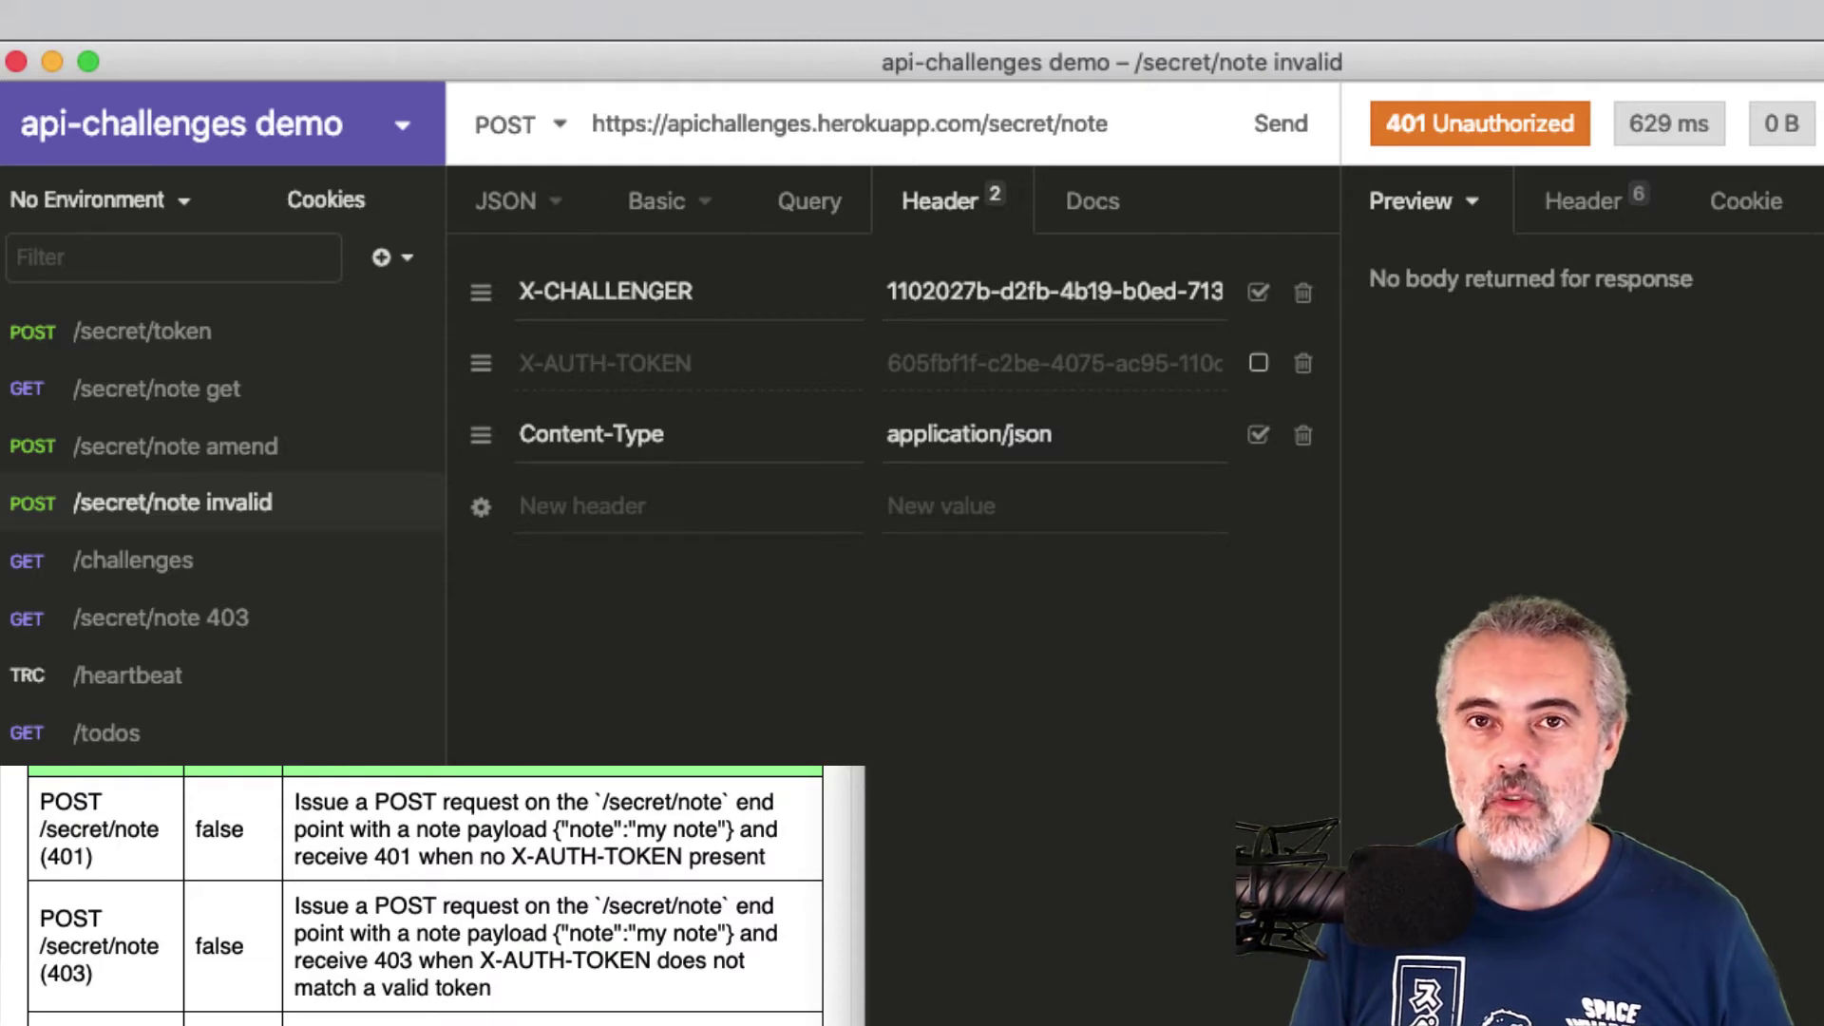
key("super+Tab")
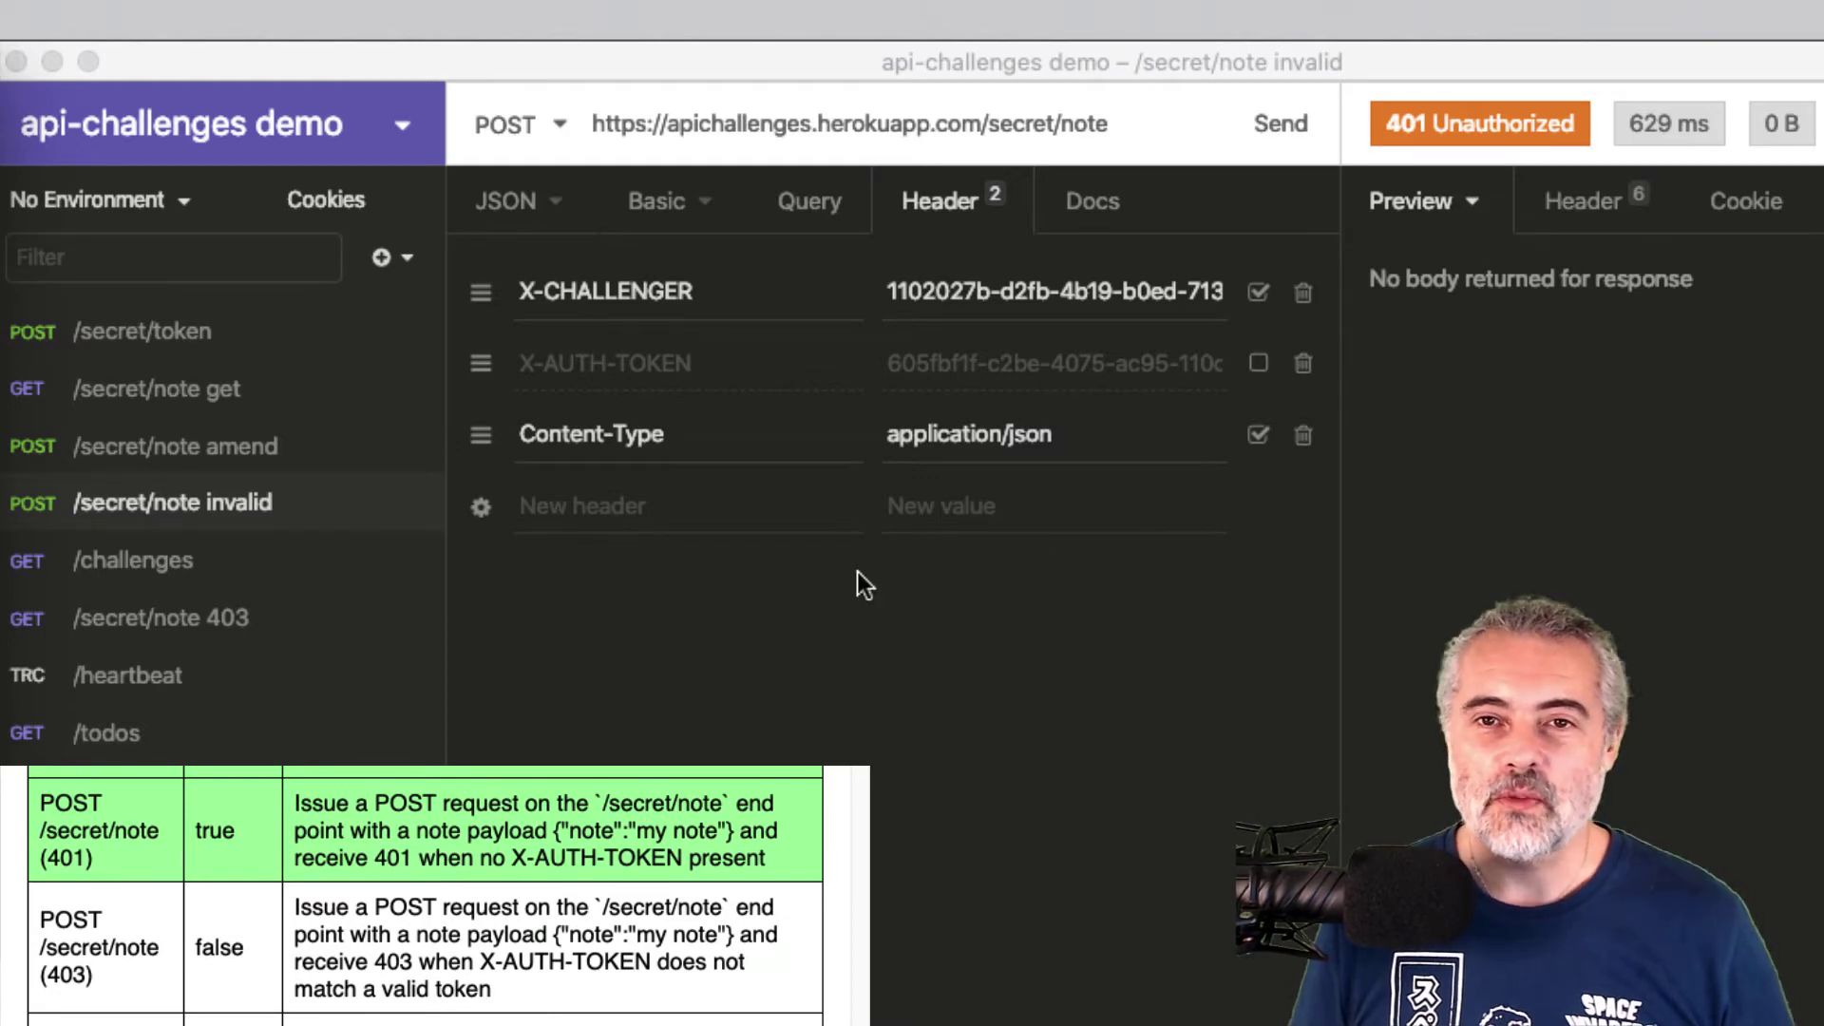
Step: Re-enable X-AUTH-TOKEN, prefix its value with 'bad', and resend to get 403 Forbidden
left_click(1255, 368)
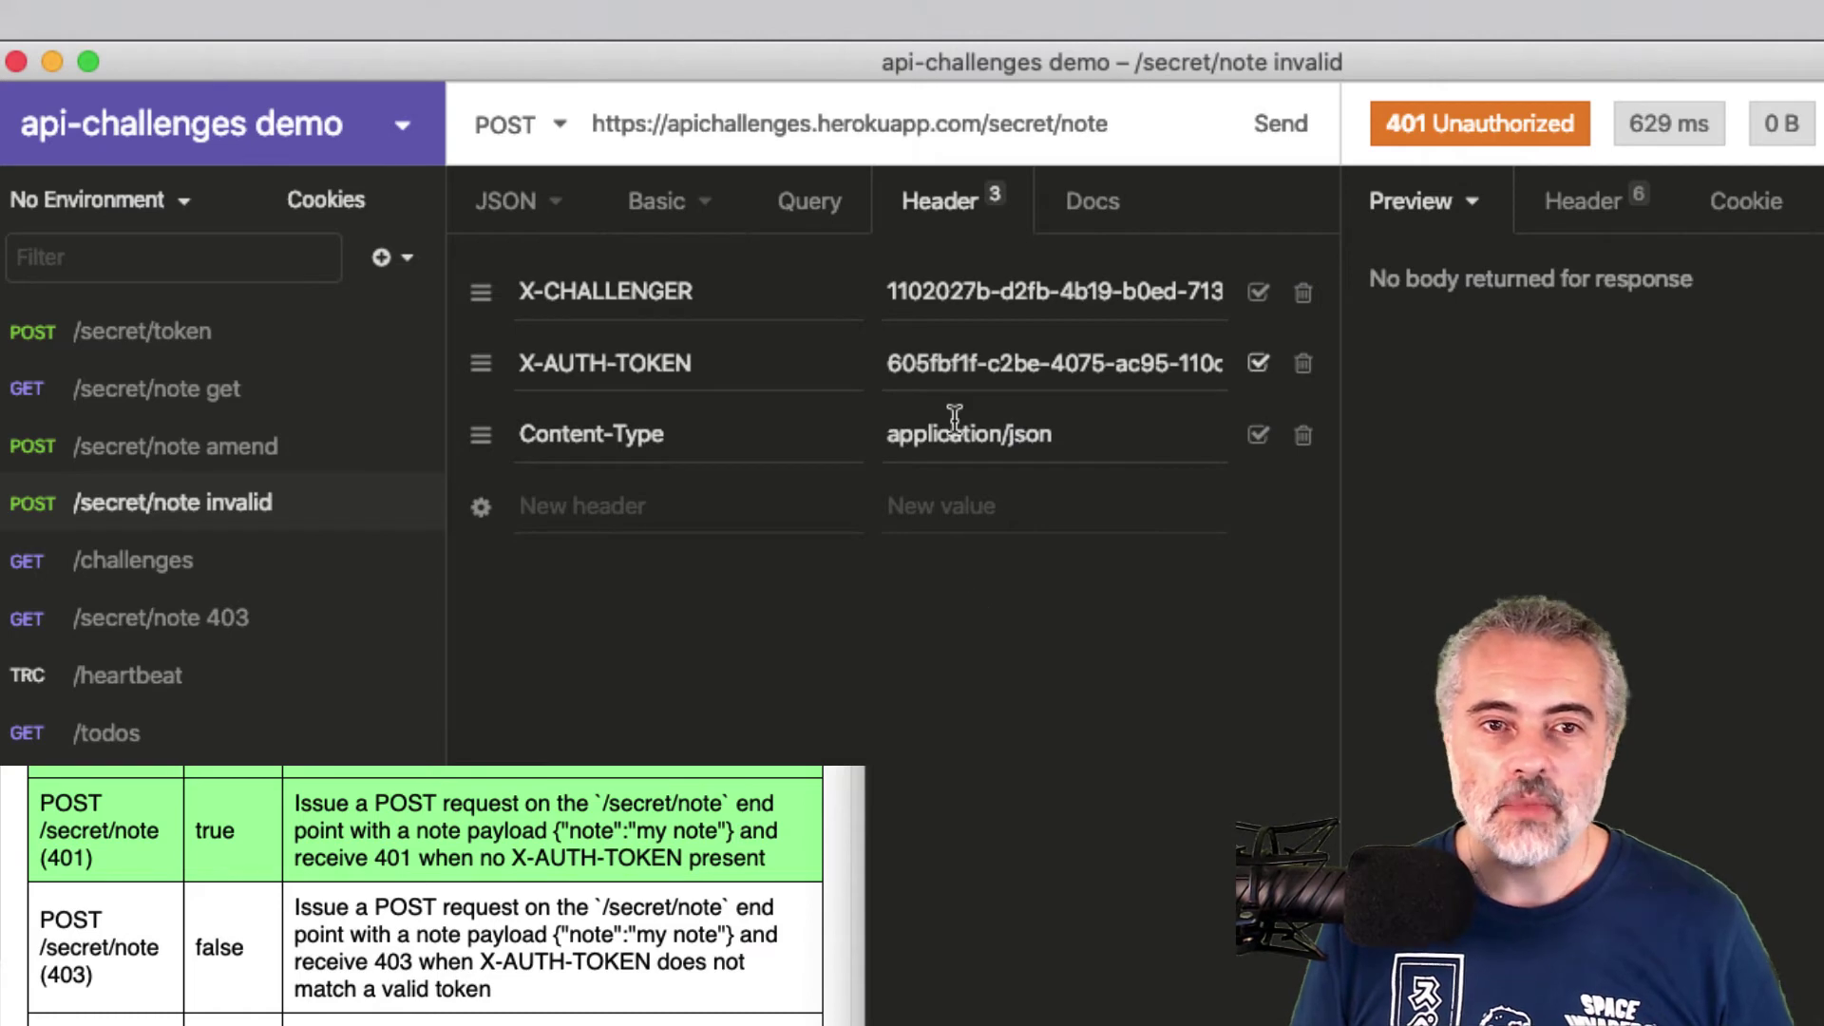
left_click(953, 363)
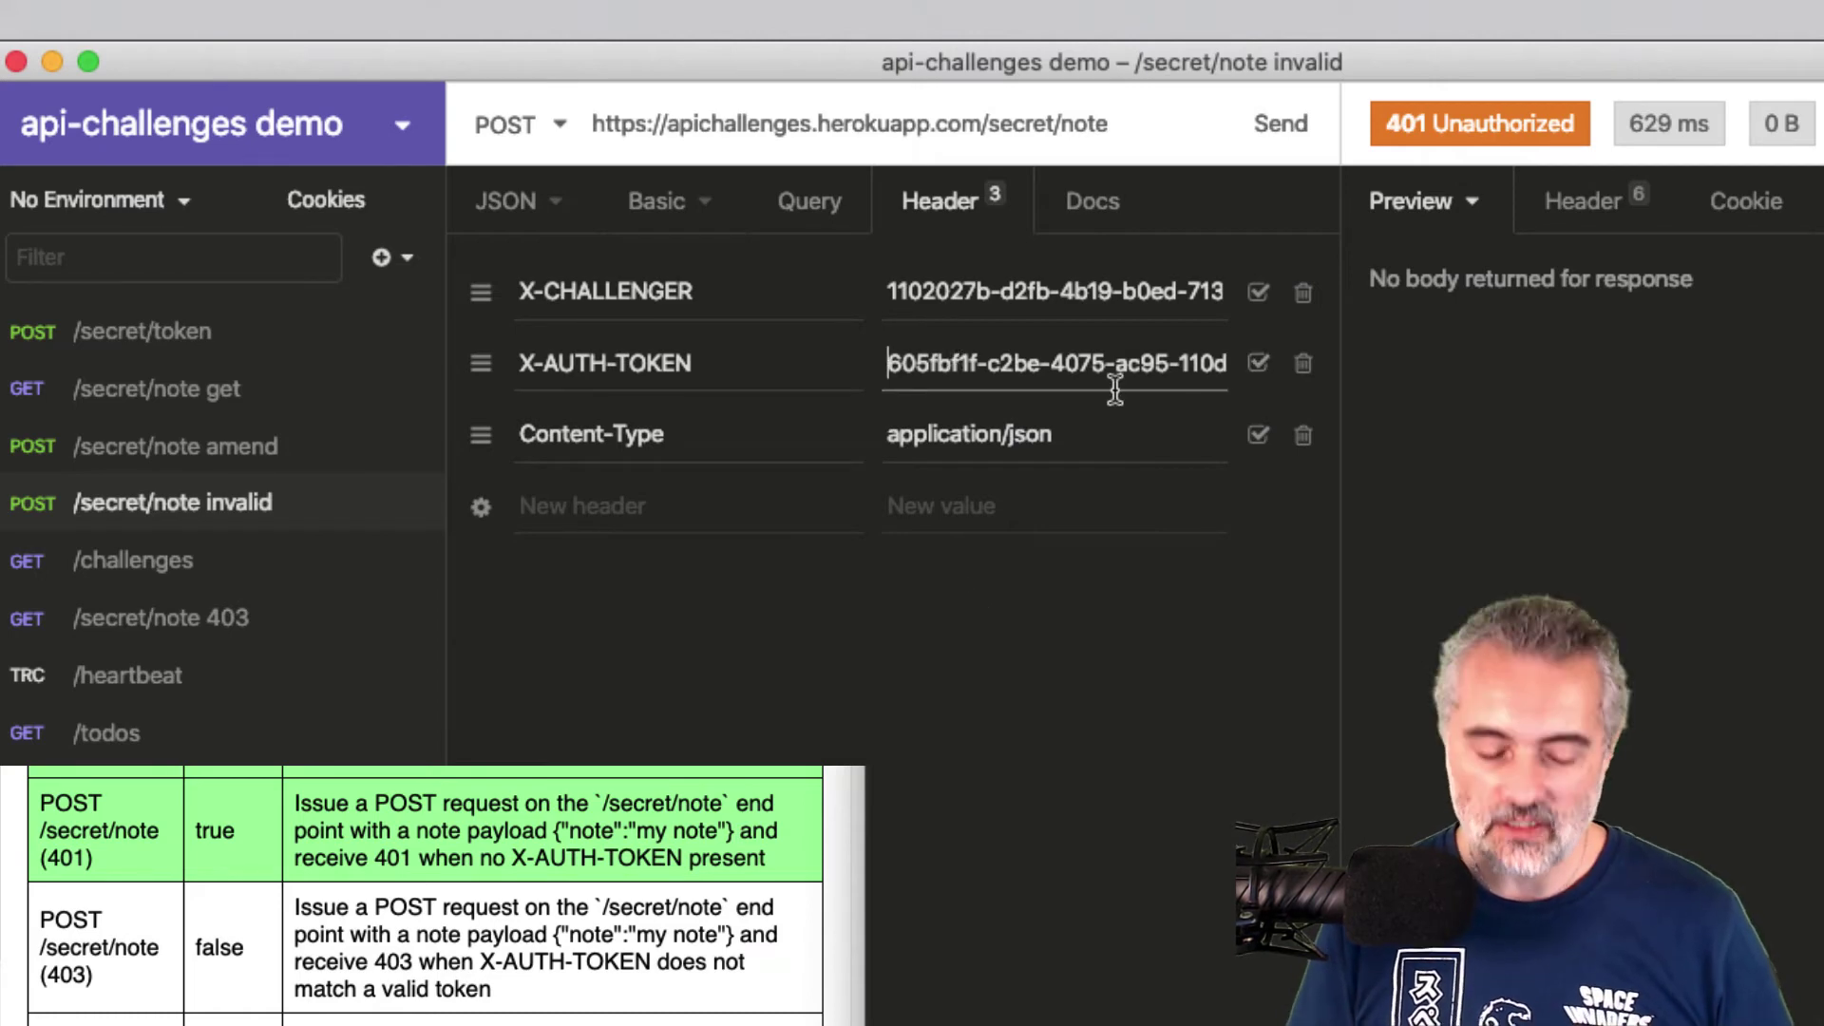
type("bad")
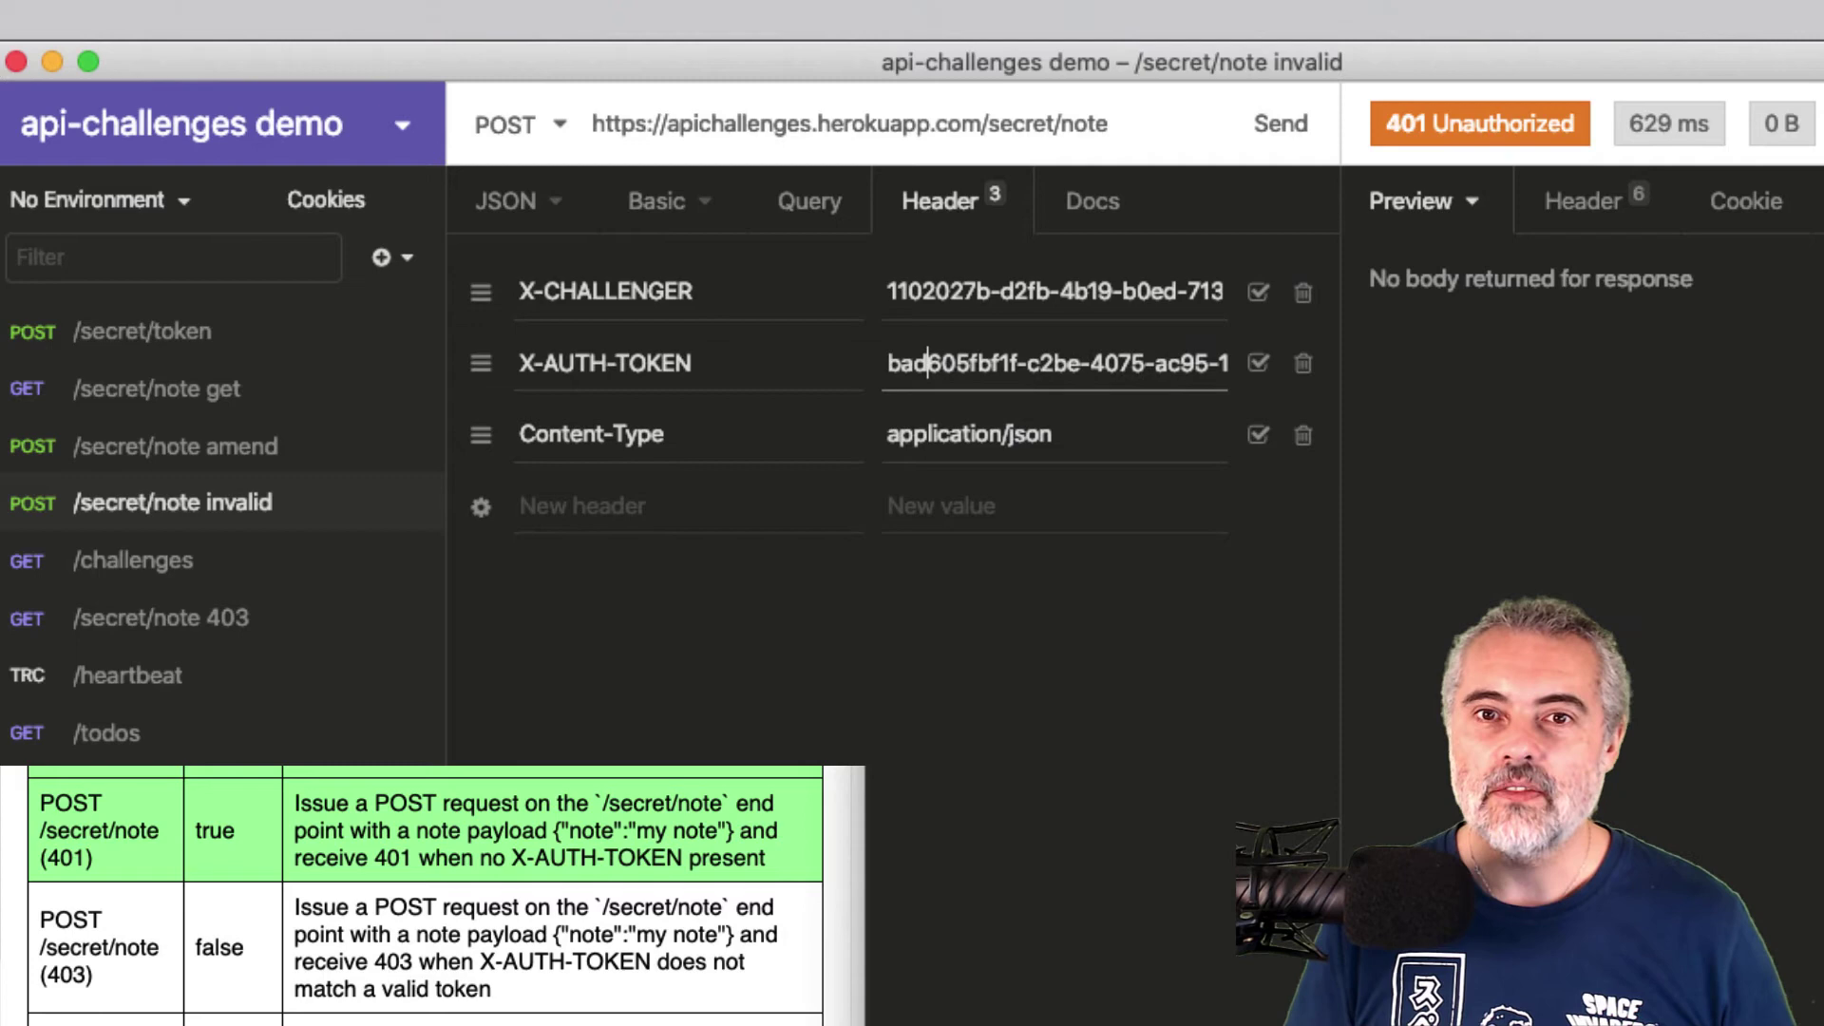
left_click(1259, 118)
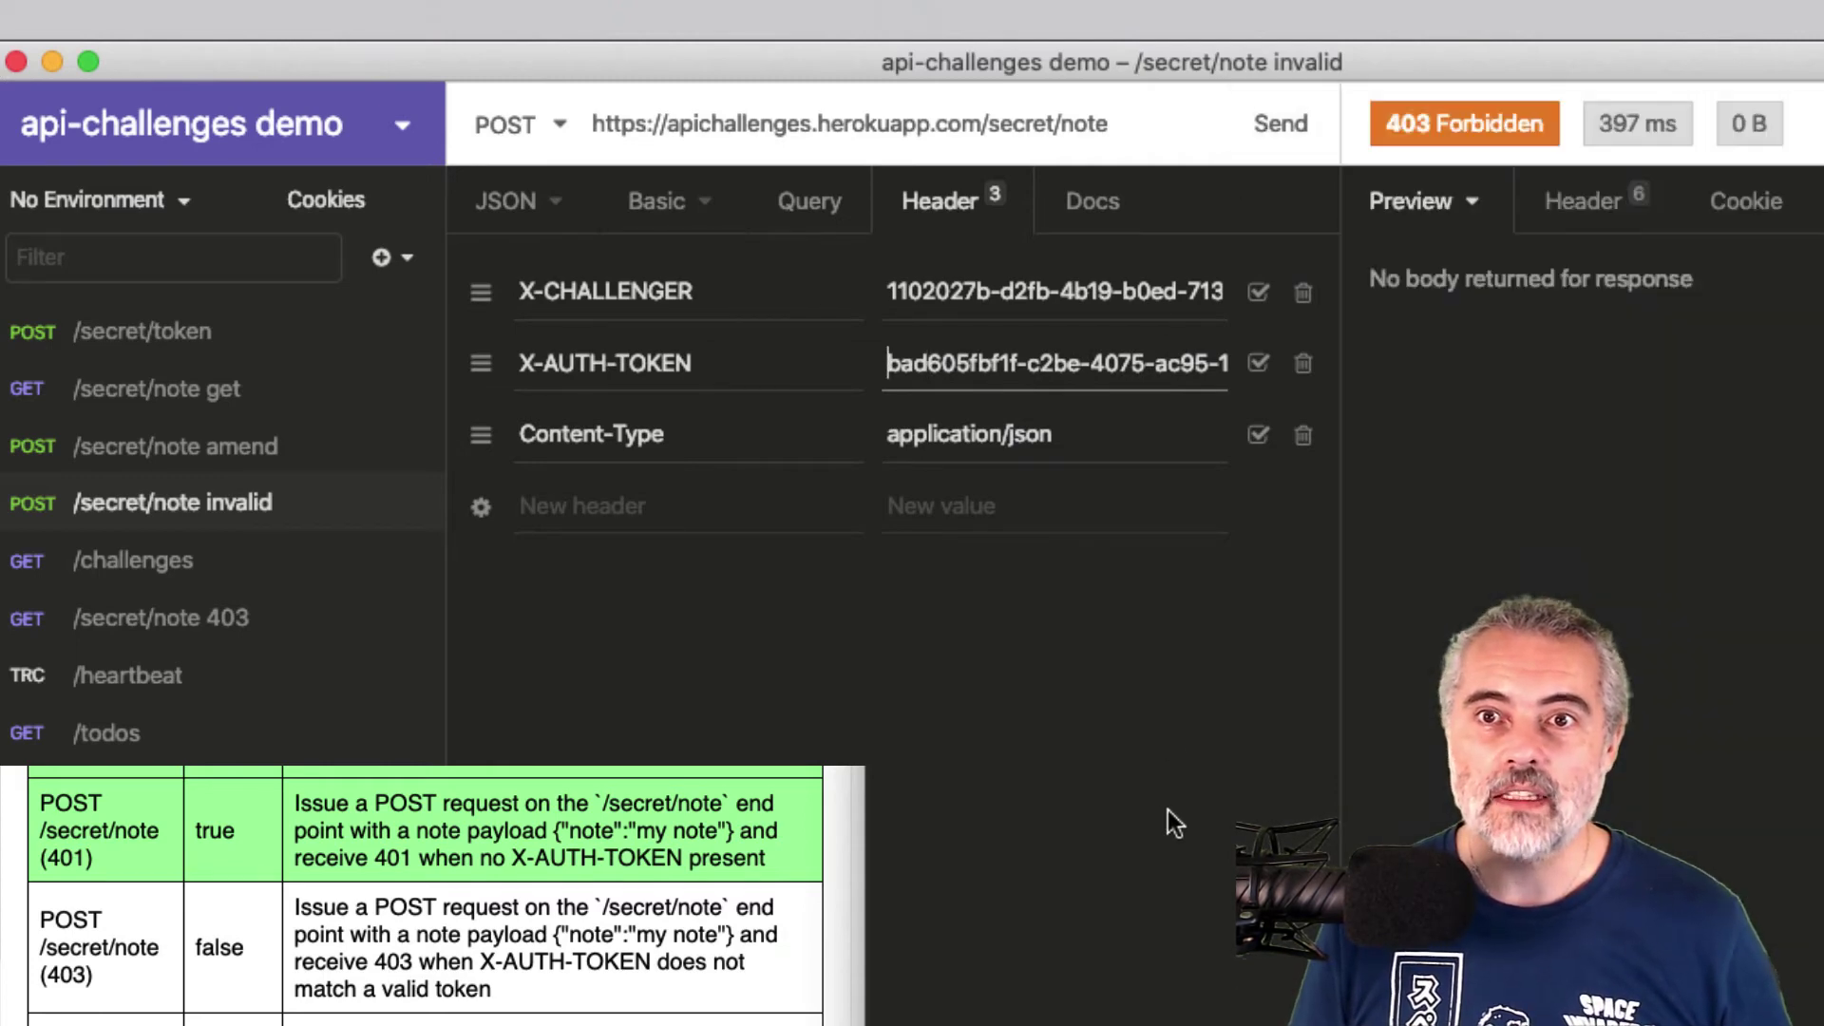